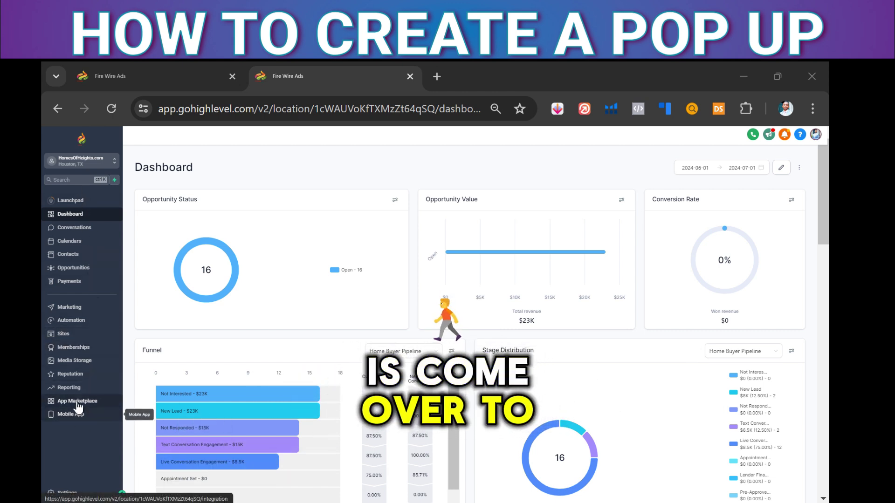
Open Sites to see the location's funnels, such as Advertise and Buyer Survey
click(53, 339)
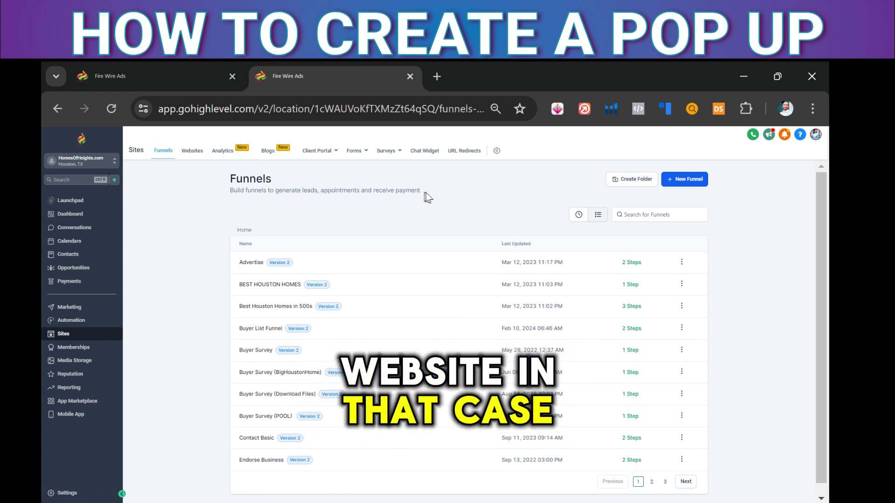
Open the Advertise funnel's advertise-houston page in the builder using Edit in a New Tab
click(253, 263)
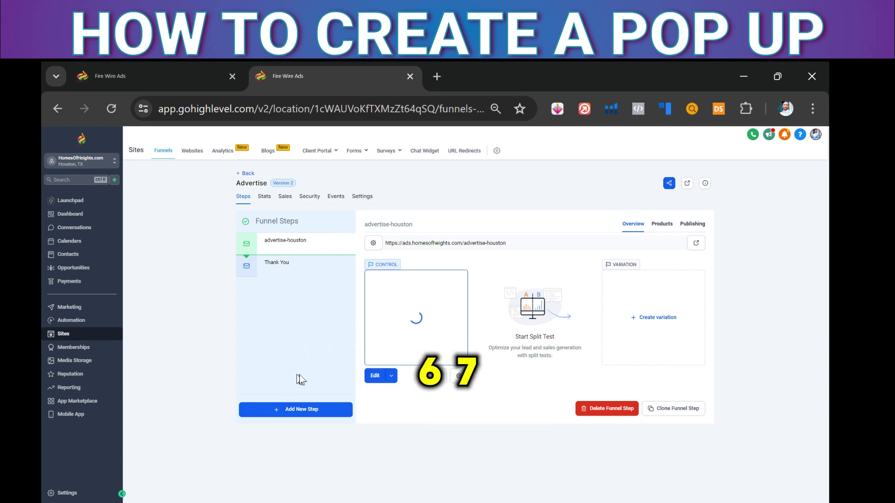
click(391, 376)
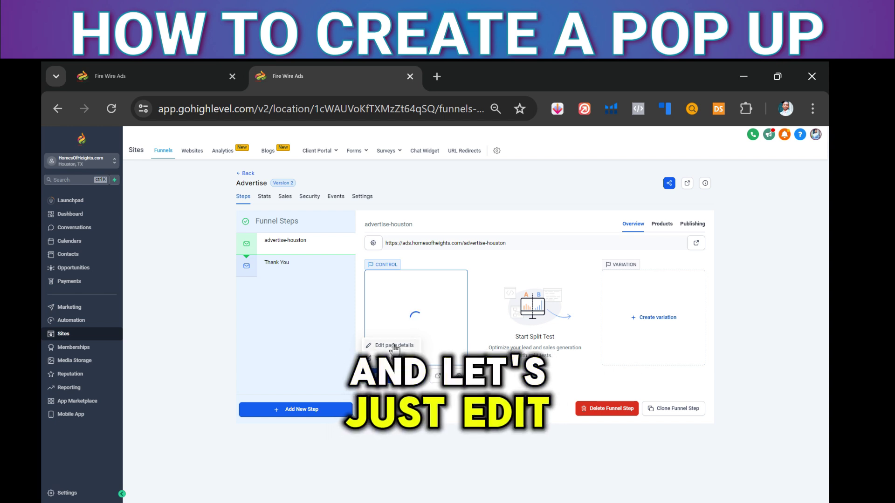
click(401, 358)
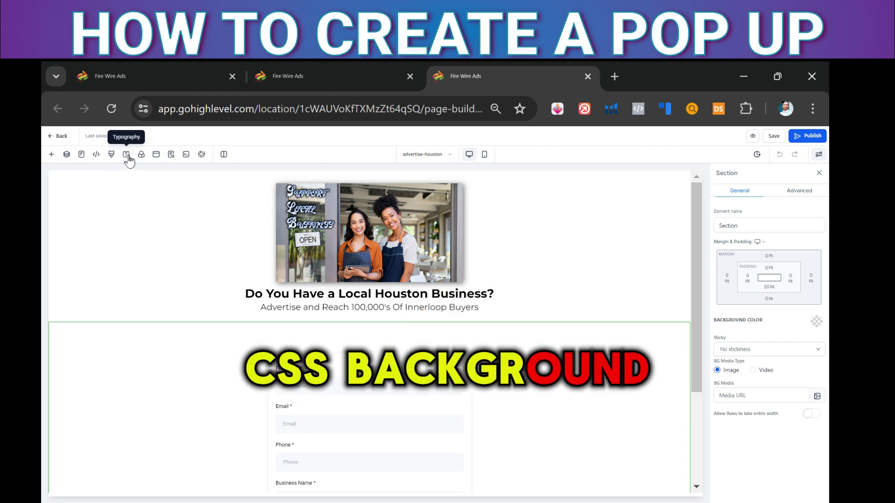
Show the page's empty exit popup and its settings, with width Medium and show on Exit
click(155, 156)
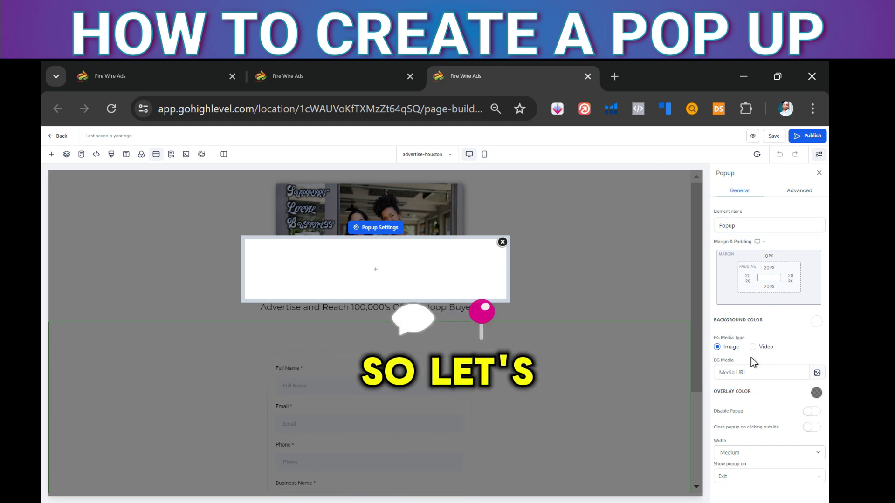
Add a box shadow and a 5px Full Border to the popup
click(798, 189)
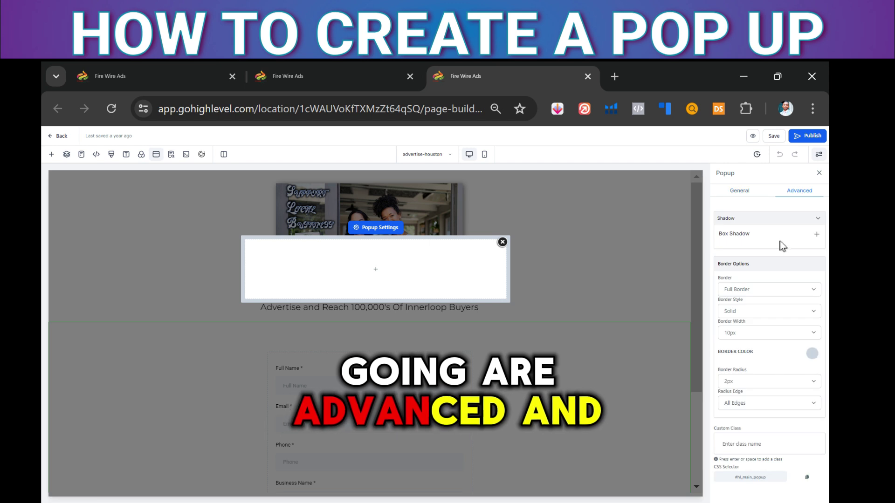
click(816, 234)
click(766, 309)
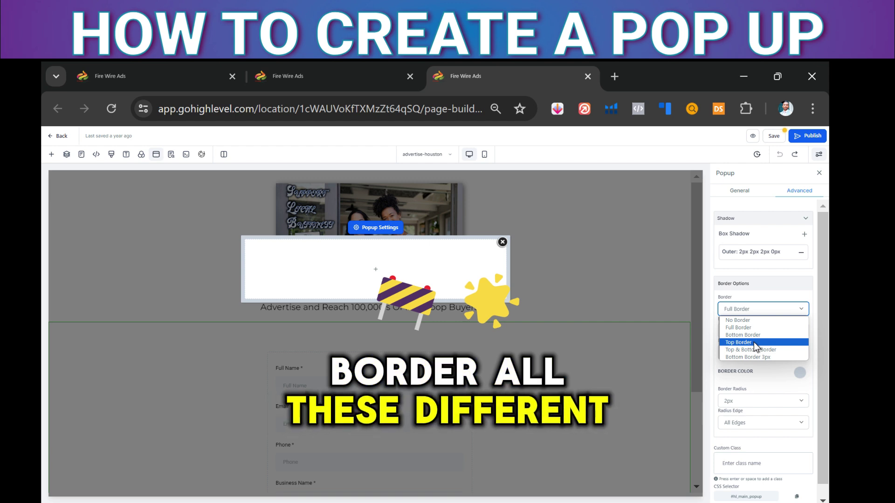
click(749, 327)
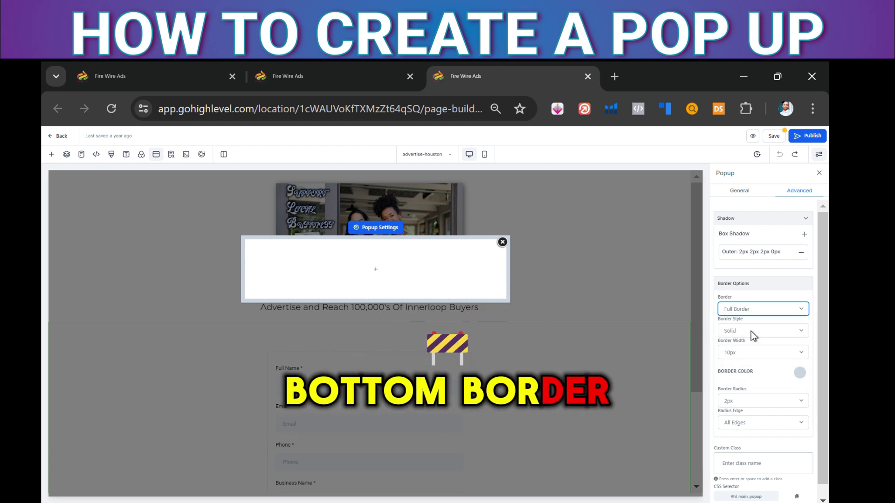
click(752, 354)
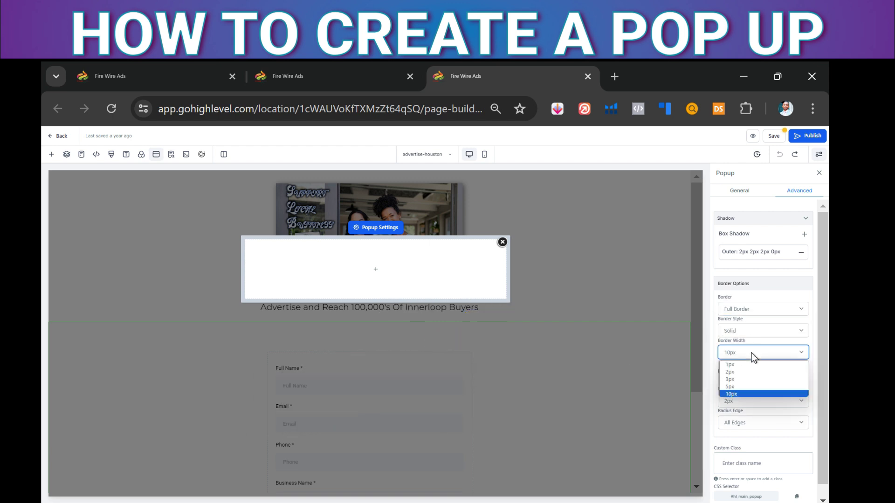
click(743, 387)
Round the popup corners to 25px on all edges and colour the border red
click(754, 401)
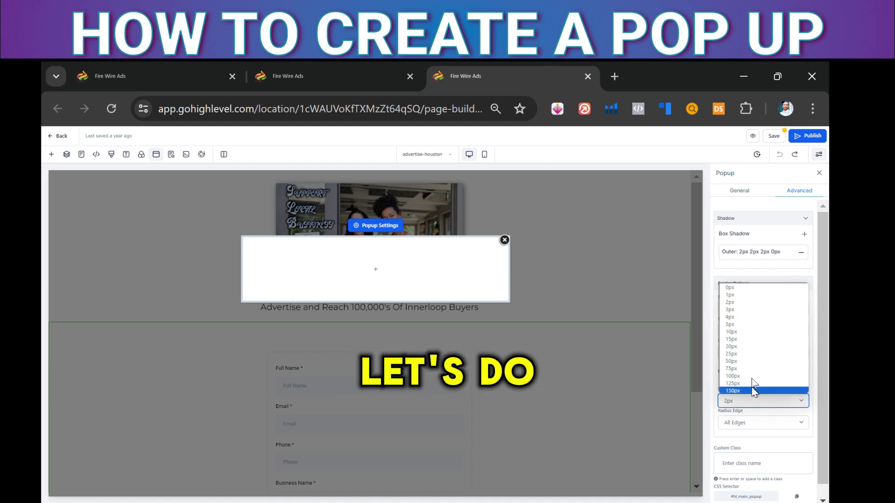
click(754, 332)
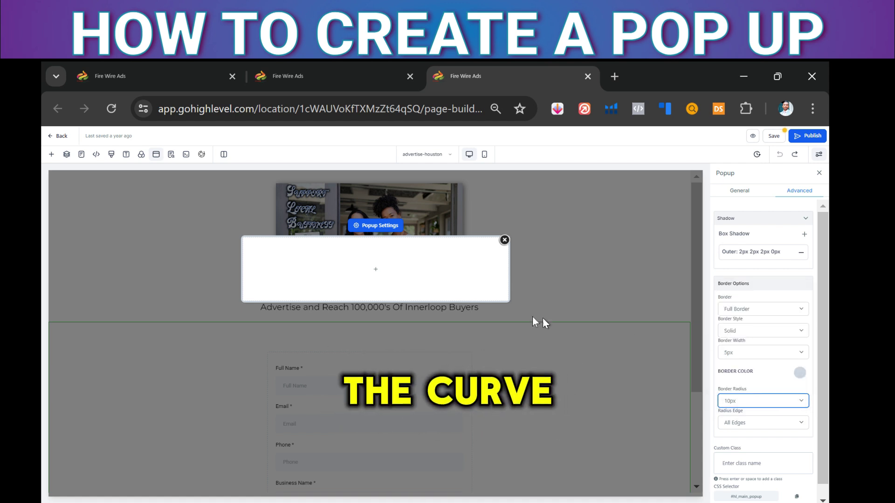
click(753, 425)
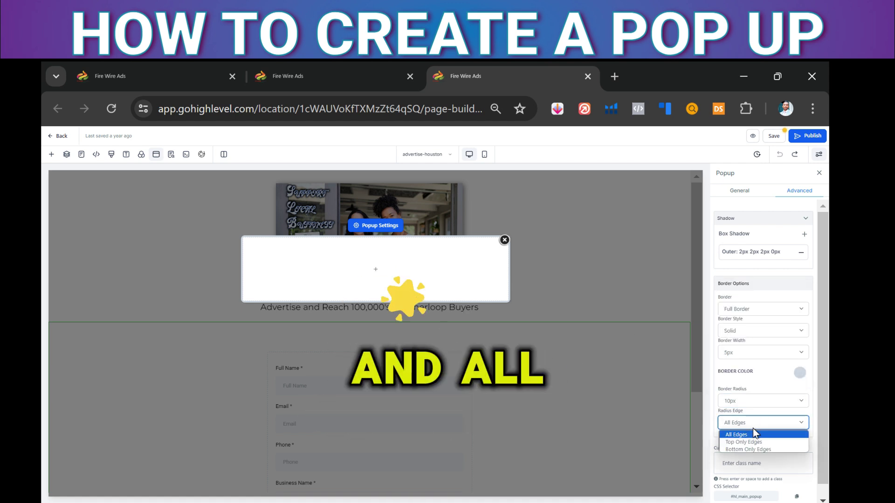
click(753, 429)
click(748, 401)
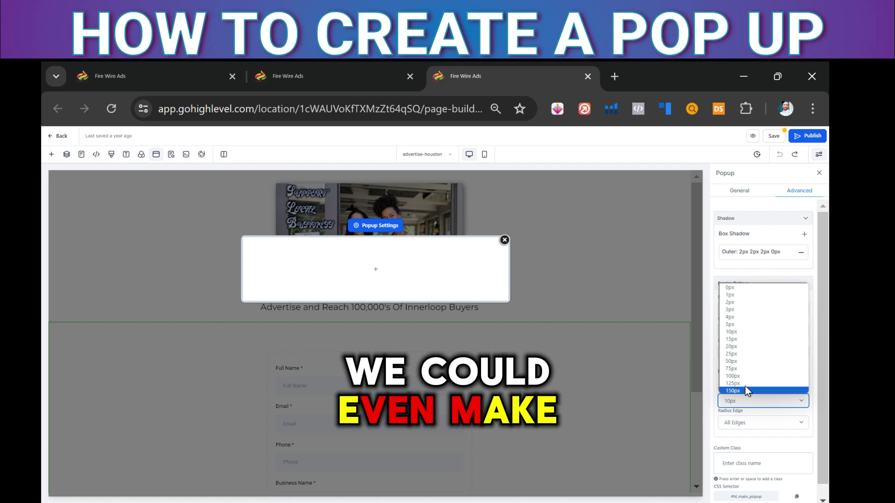
click(739, 353)
scroll(743, 401, down, 1)
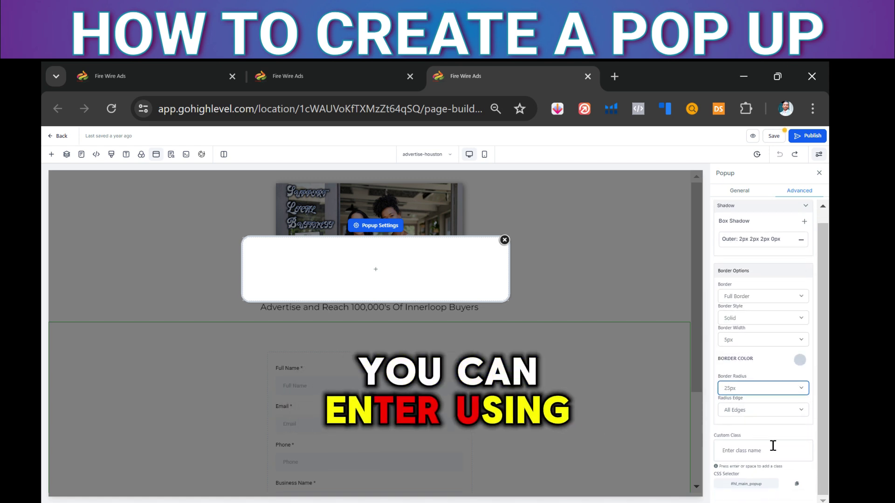
click(799, 360)
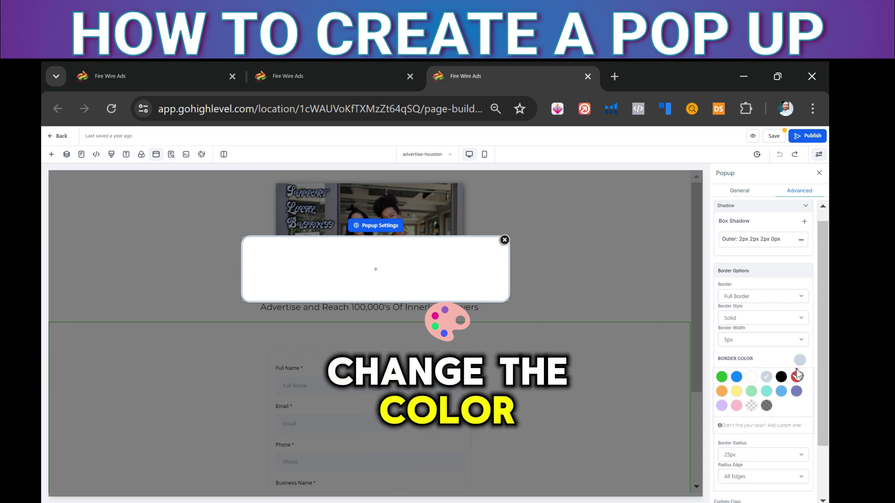
click(796, 377)
scroll(748, 349, up, 1)
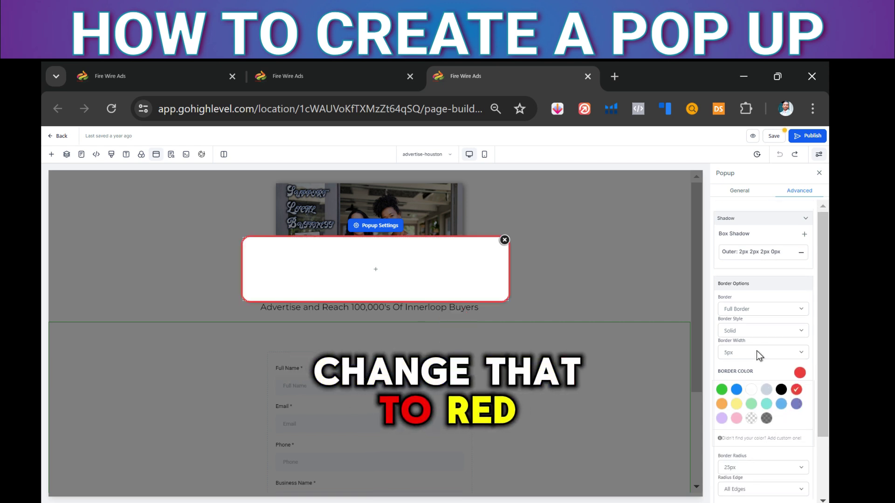
click(745, 192)
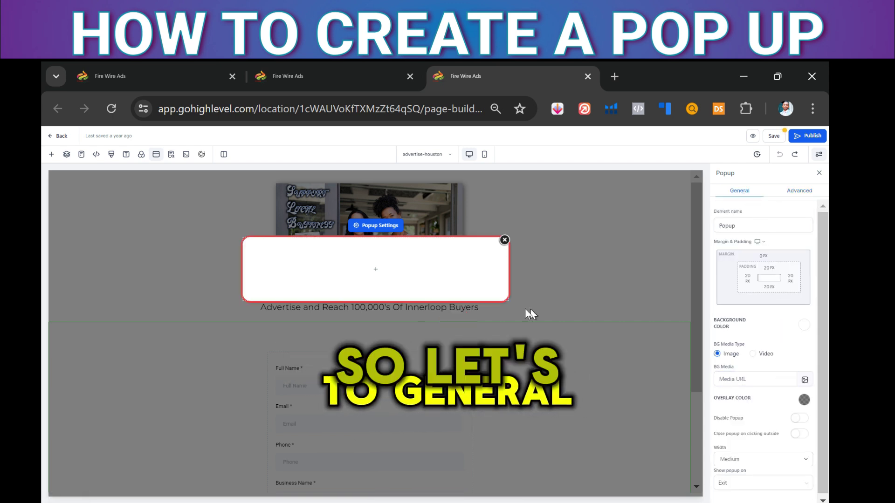
Add a one-column row with a Headline element inside the popup
click(370, 270)
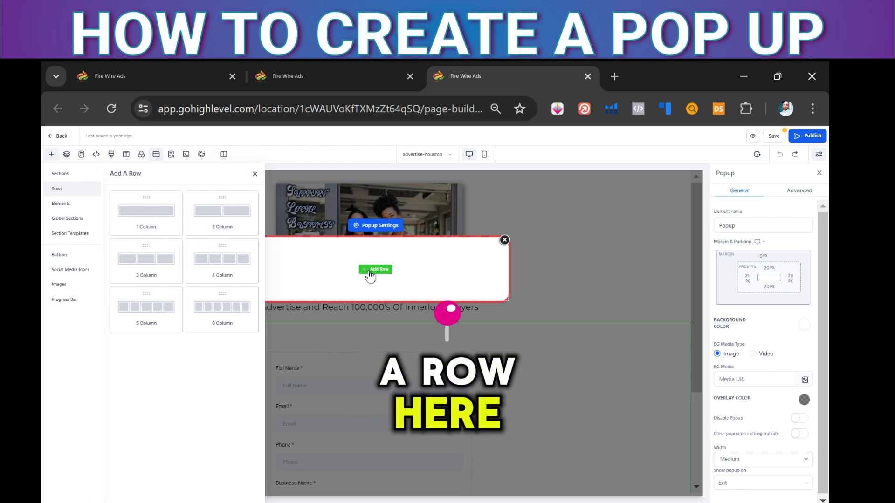
click(164, 215)
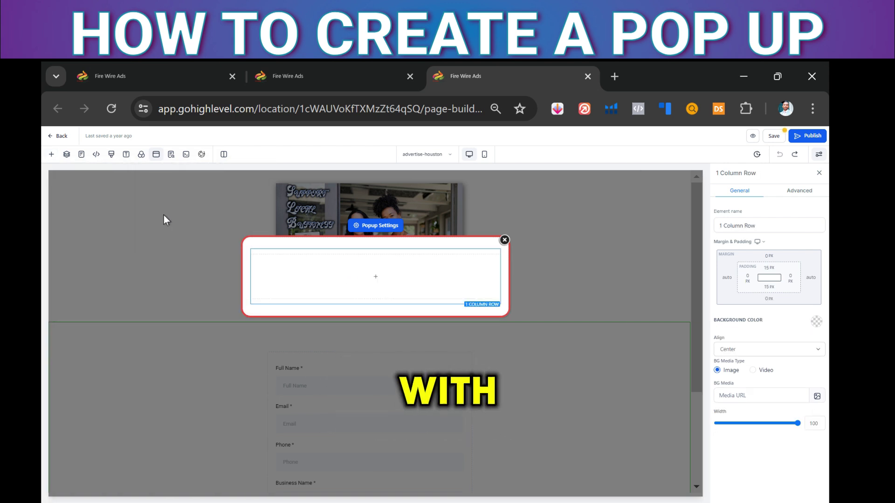
click(379, 278)
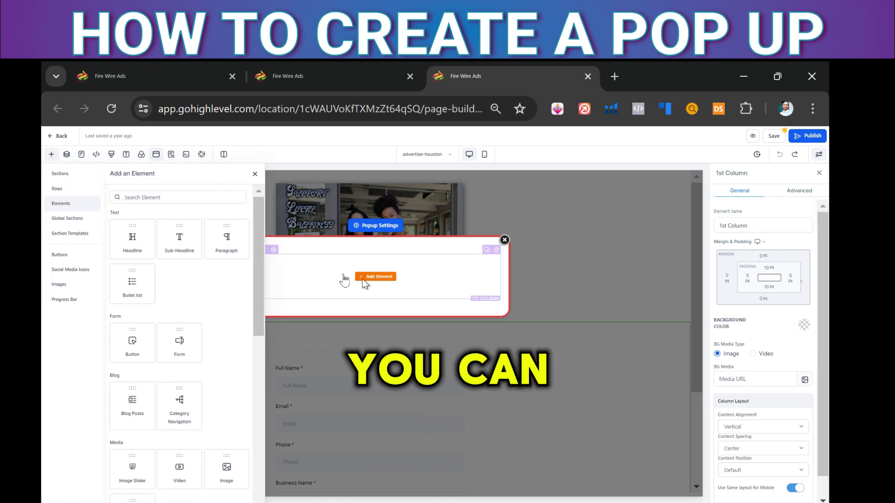
click(127, 245)
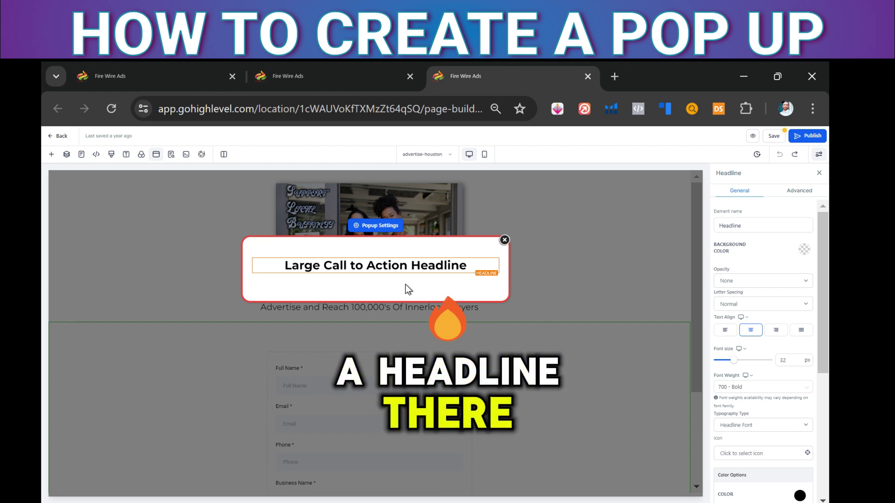
Change the headline text to 'Download the Small Business Guide Free'
triple_click(402, 269)
text(s)
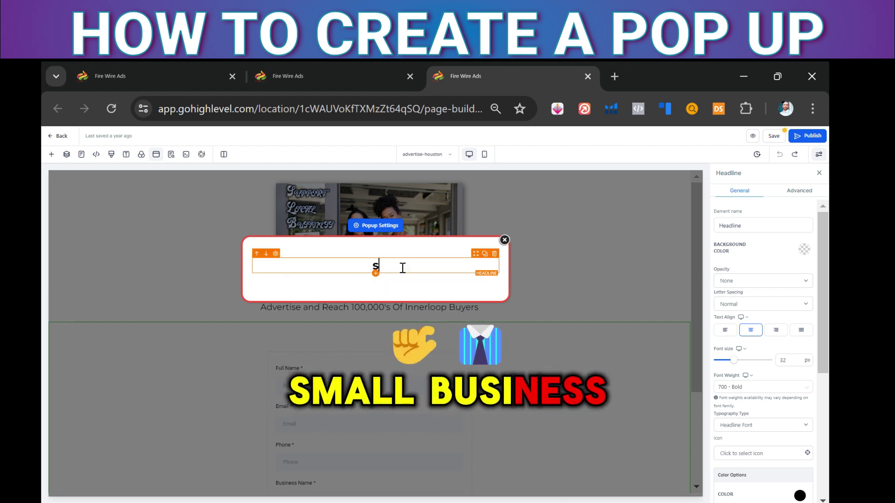
text(dow)
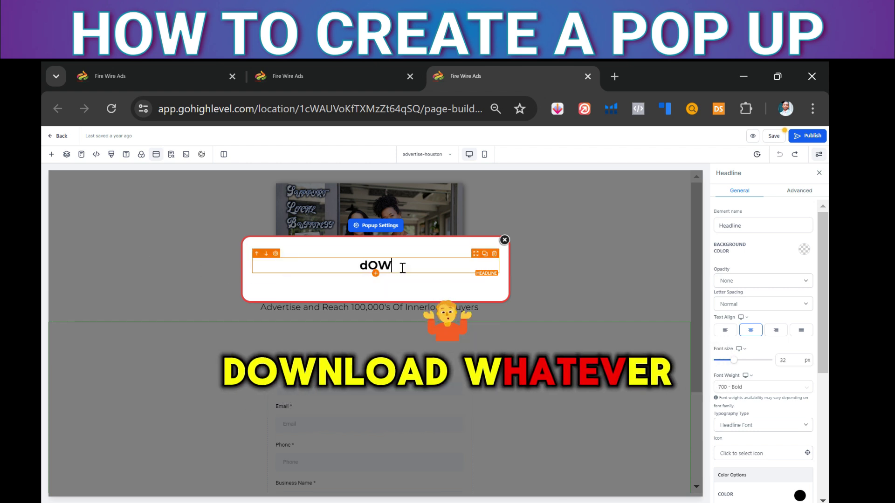
key(BackSpace)
key(BackSpace)
key(BackSpace)
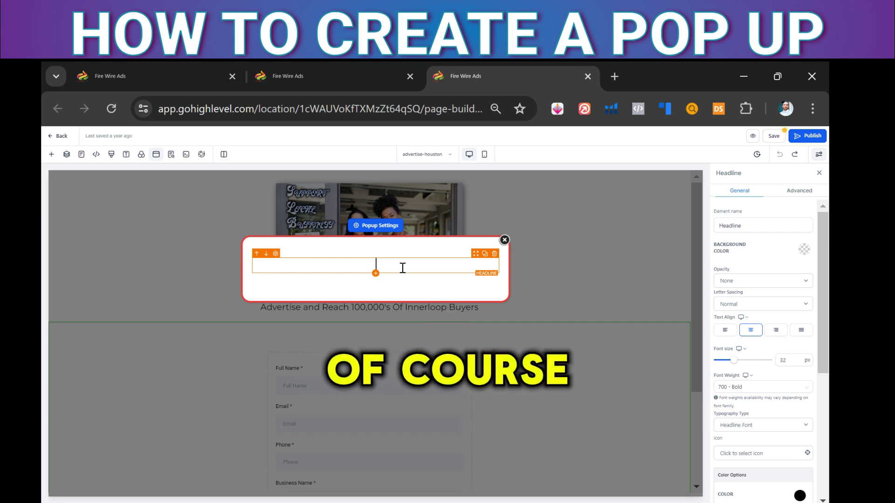
text(Download)
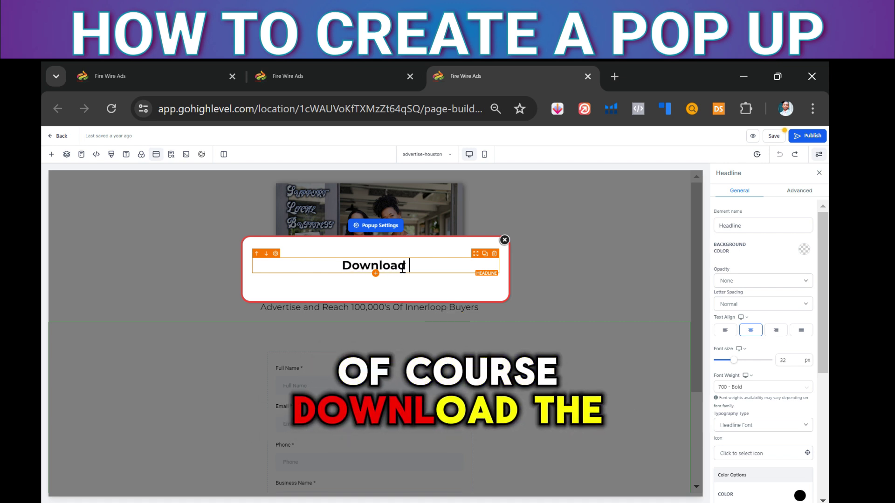
text( the Small)
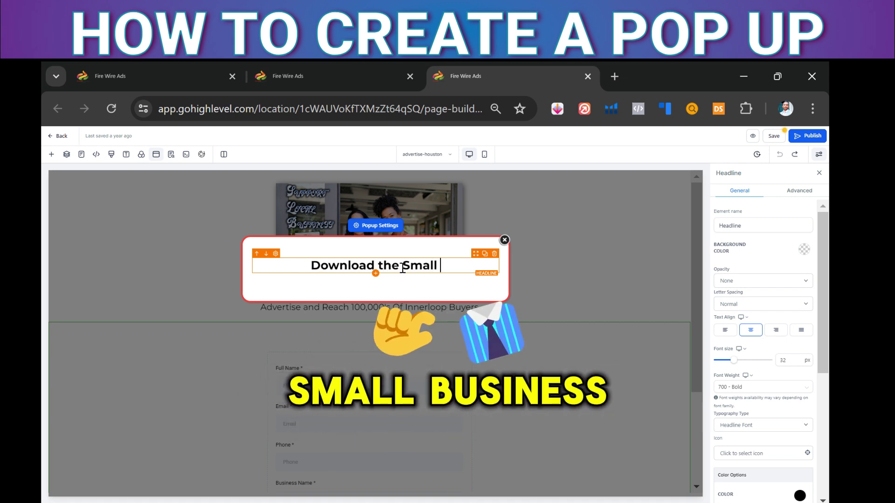
text( Busines)
key(BackSpace)
text(iness Guide Free)
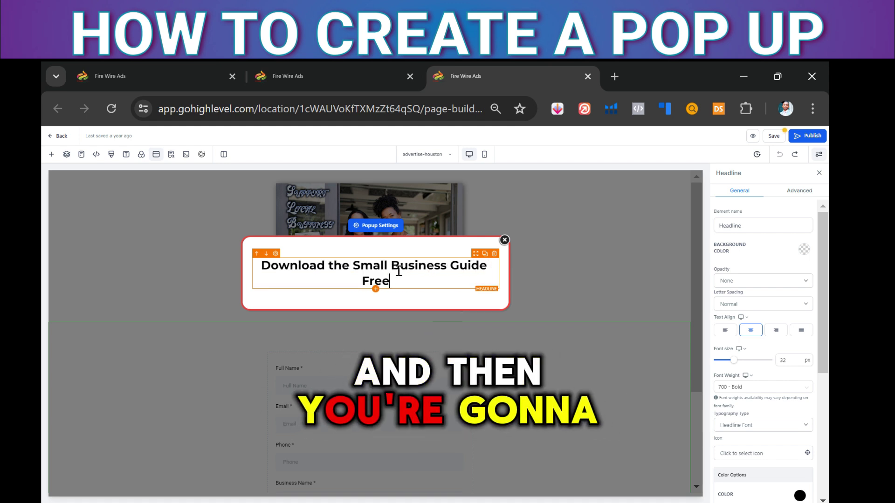
click(375, 290)
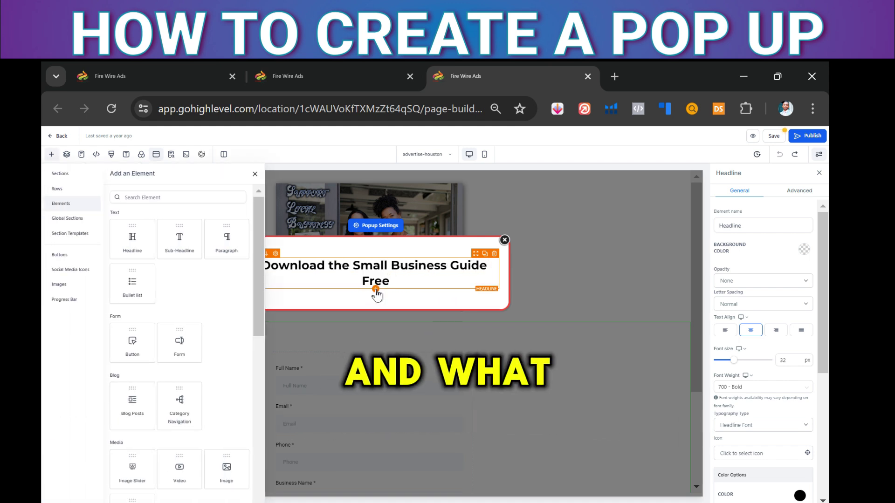
Insert the saved Basic Info (Name, Phone, Email) form, with its Submit button, below the headline
click(179, 343)
click(439, 290)
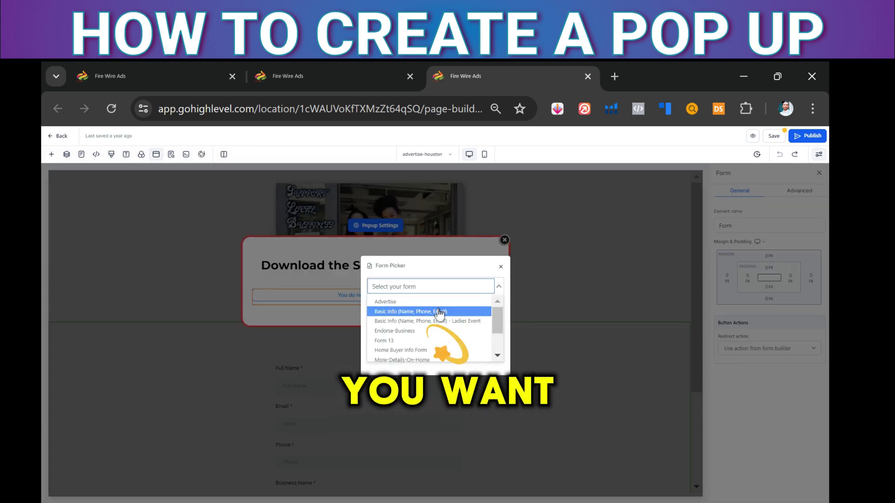
click(433, 311)
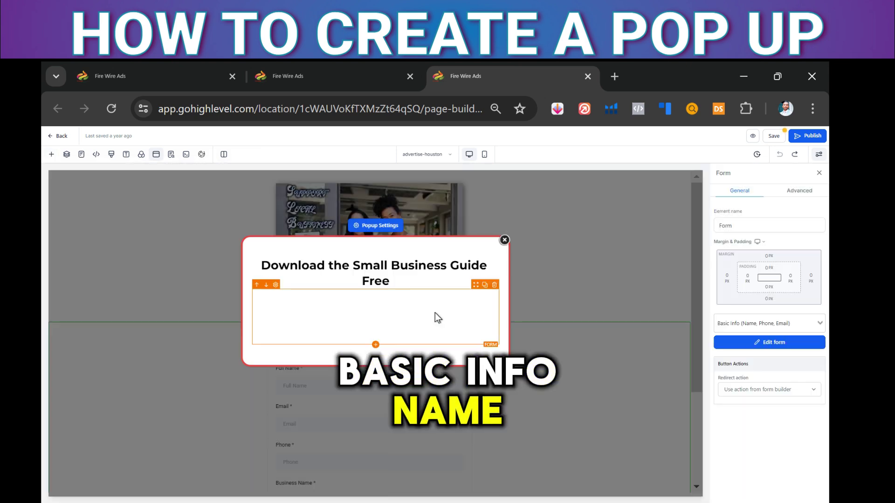
scroll(410, 387, down, 2)
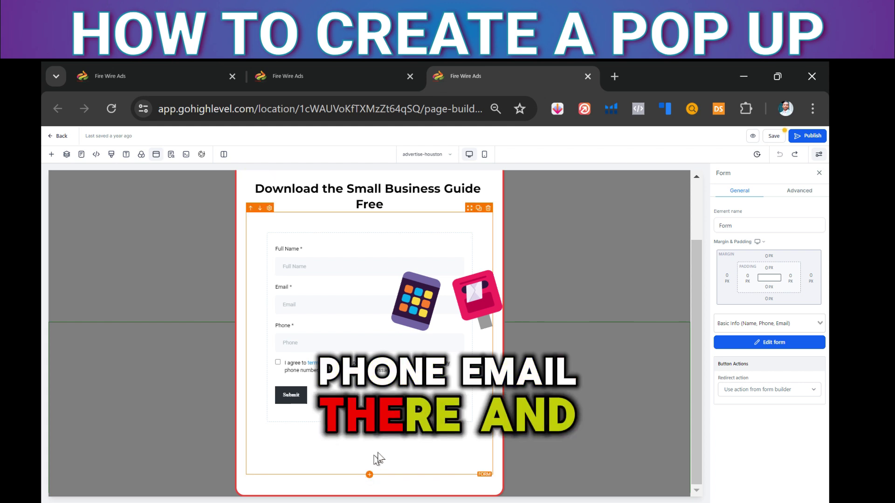
scroll(371, 473, up, 2)
scroll(404, 433, down, 2)
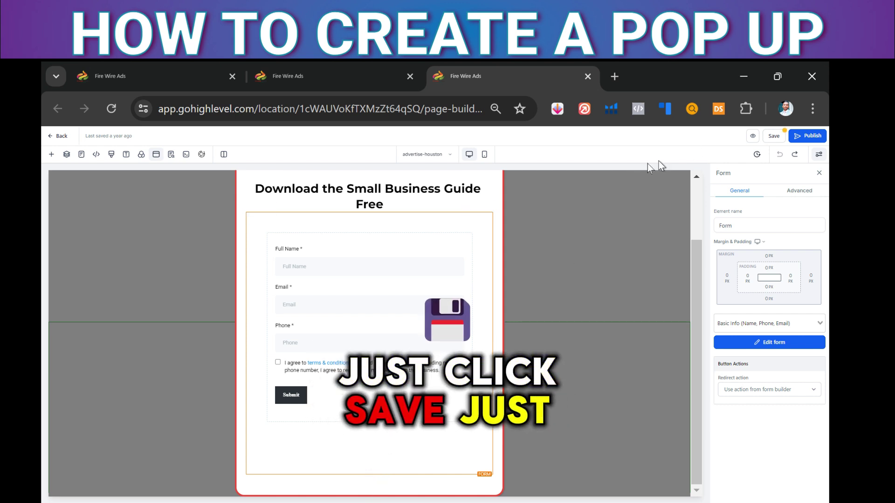
Close and reopen the popup editor, then save and publish the advertise-houston page
scroll(438, 301, up, 2)
scroll(437, 300, down, 2)
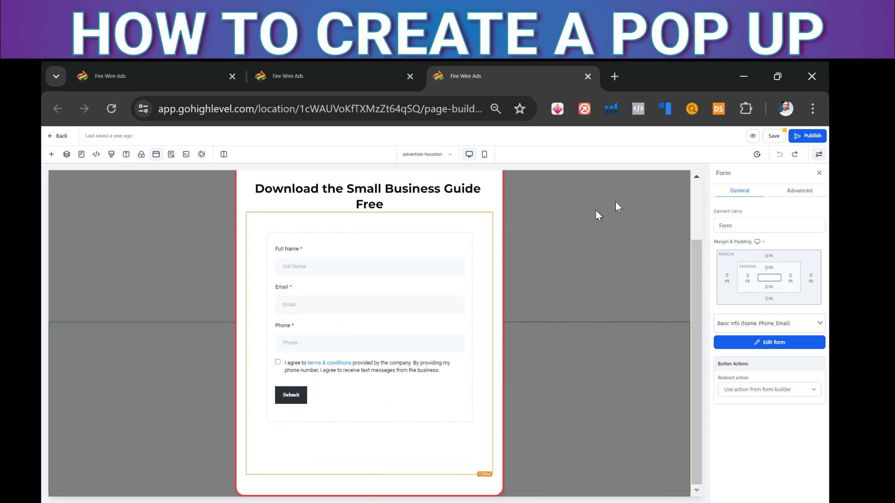
click(495, 244)
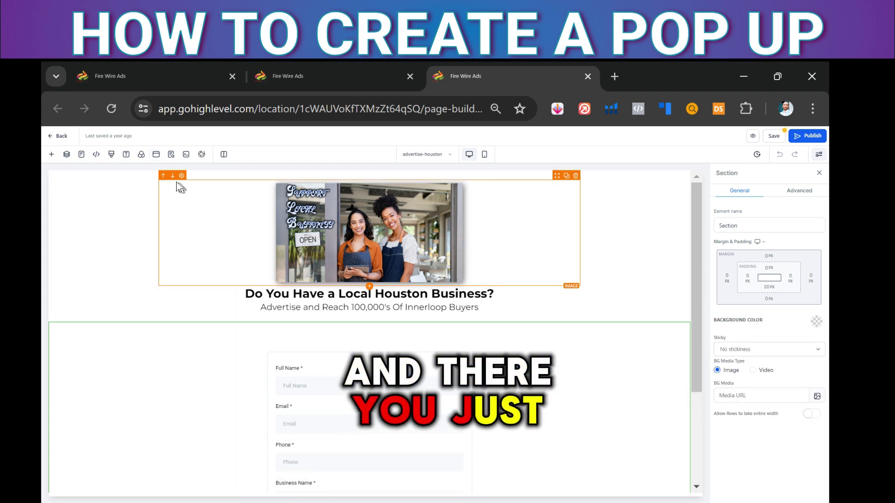
click(154, 158)
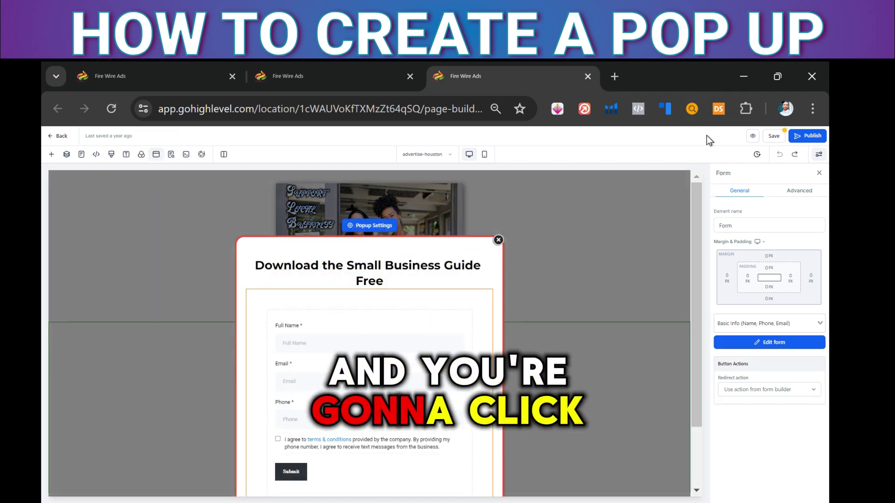
click(773, 136)
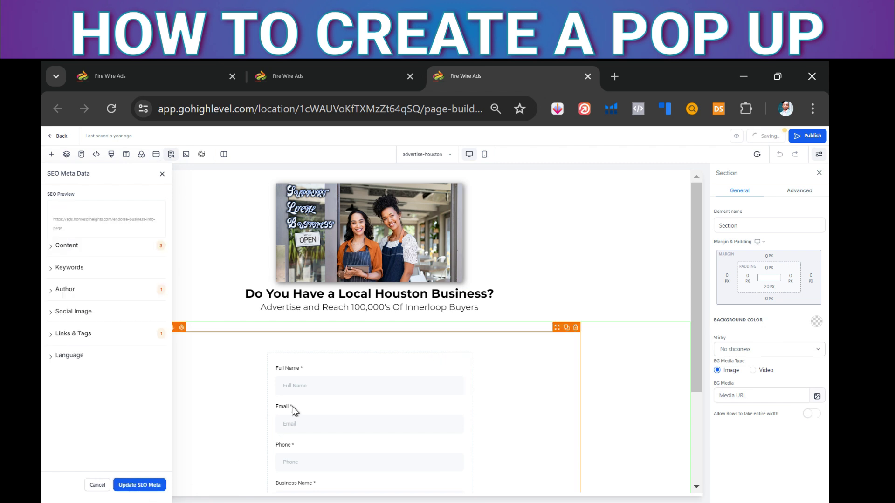
click(806, 137)
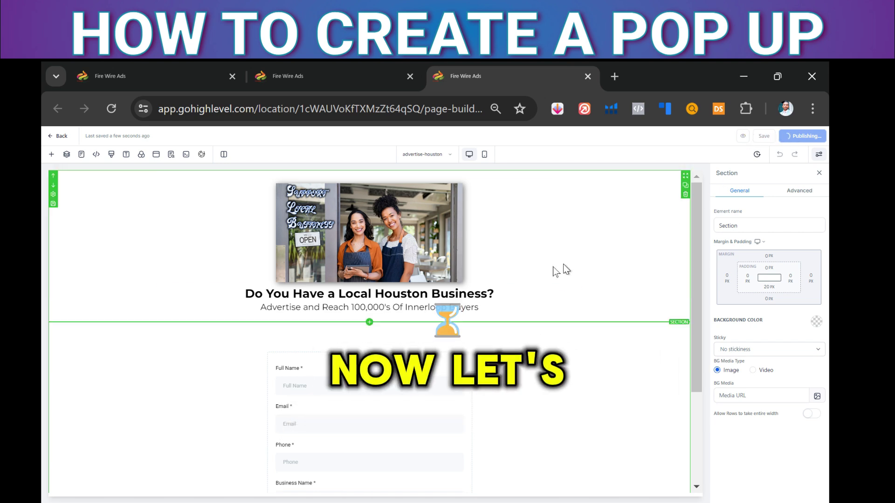
Select the popup element, set BG Media Type to Video, and open Media Storage
click(157, 156)
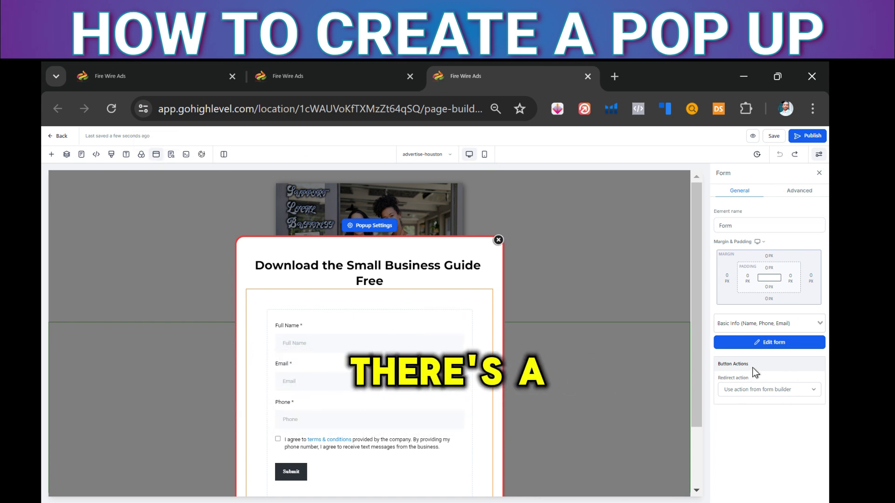
click(356, 229)
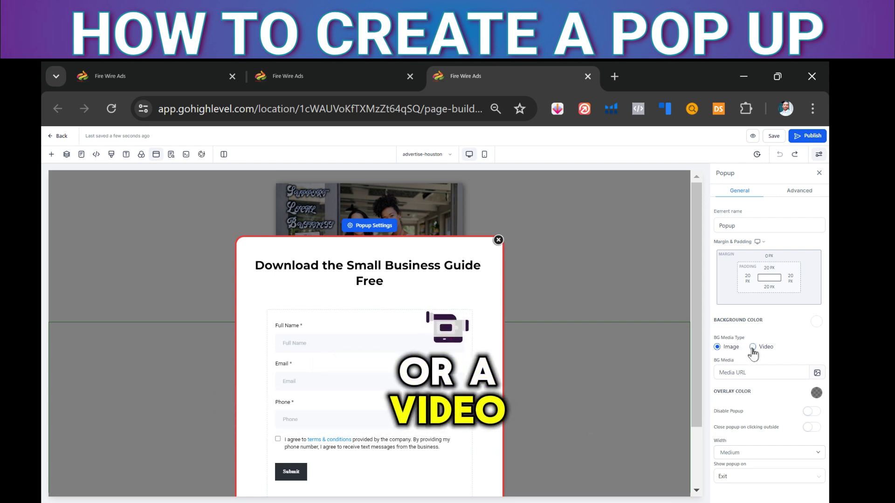
click(817, 373)
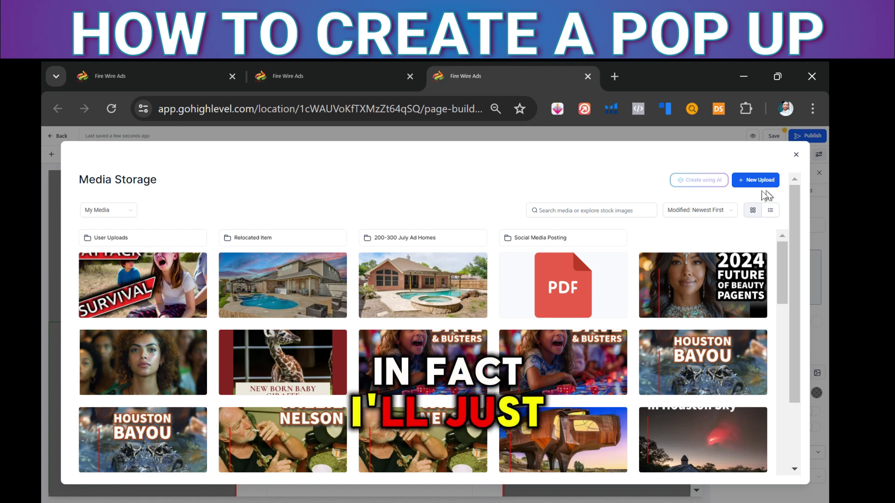
Upload the customers magnet video file from the Downloads folder as the popup background
click(753, 180)
click(759, 198)
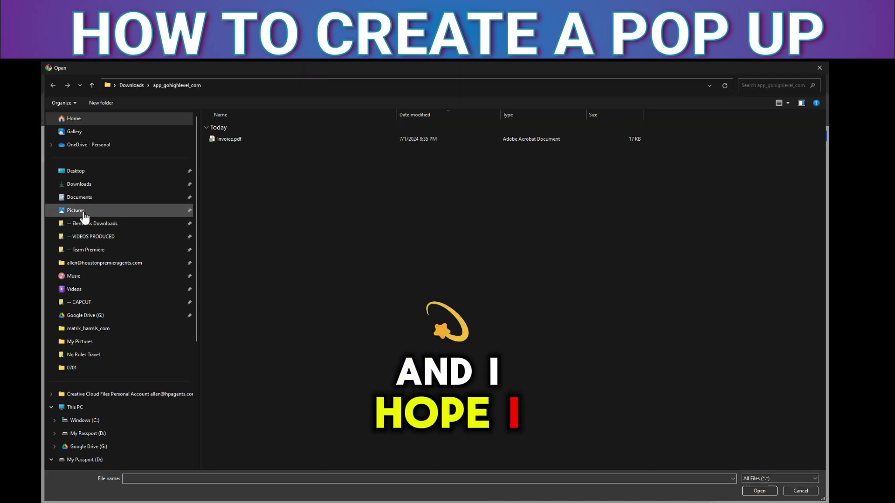
click(177, 186)
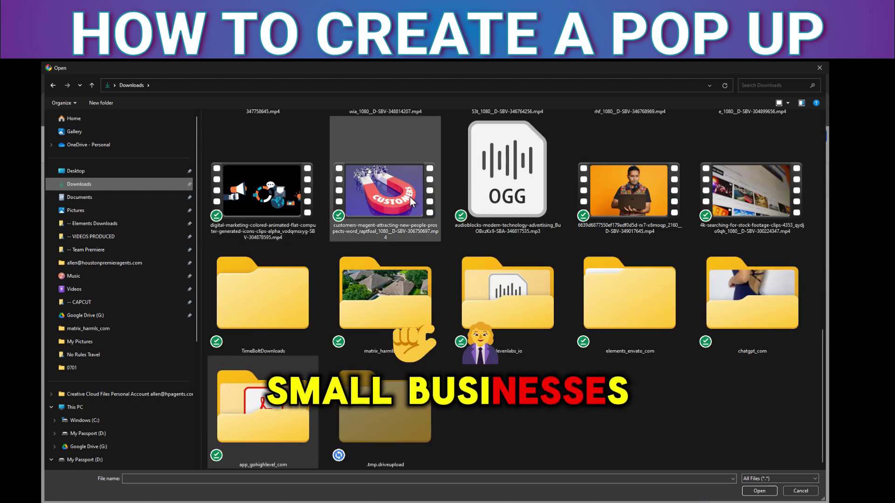
double_click(410, 197)
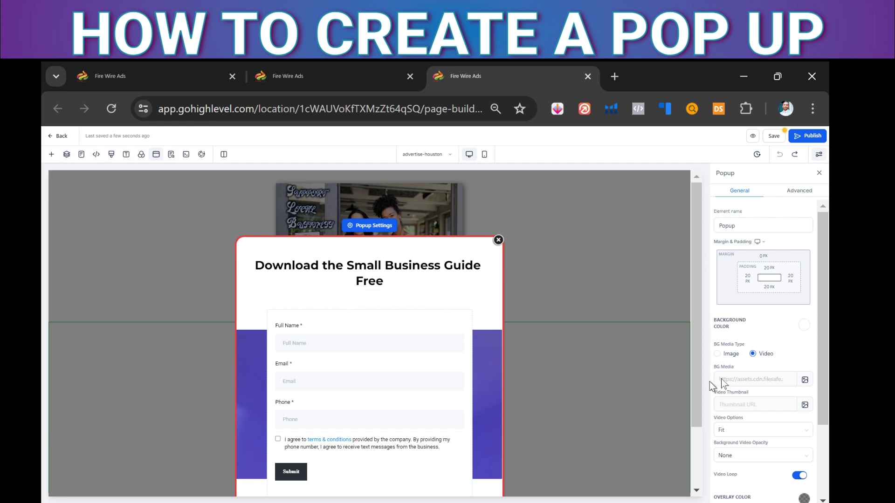
Set the background video to Fill with Light Fade opacity
scroll(774, 346, down, 1)
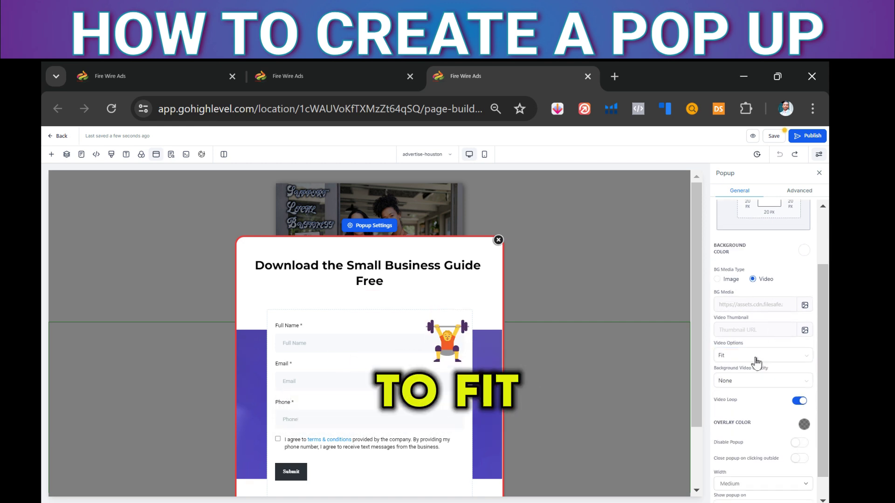
click(750, 386)
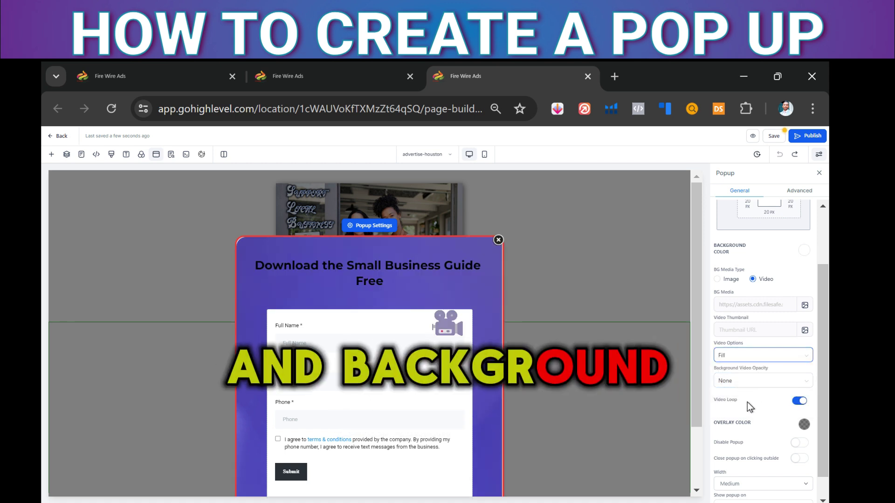
click(744, 387)
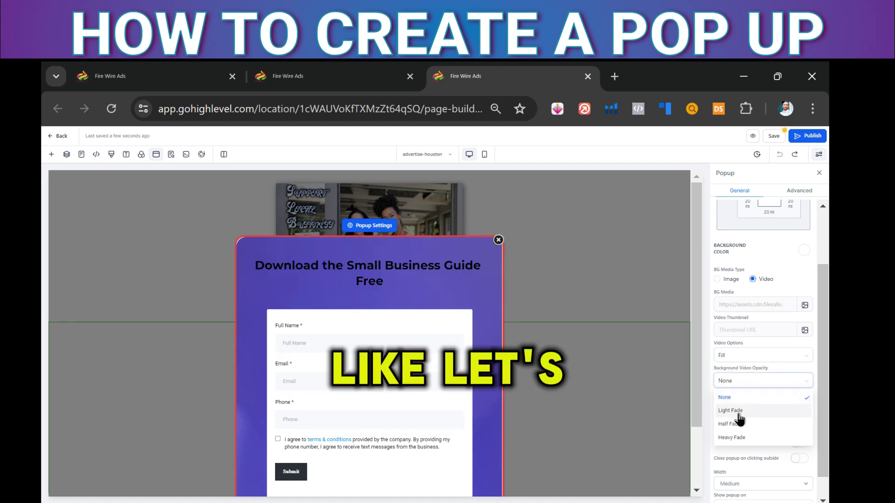
click(730, 424)
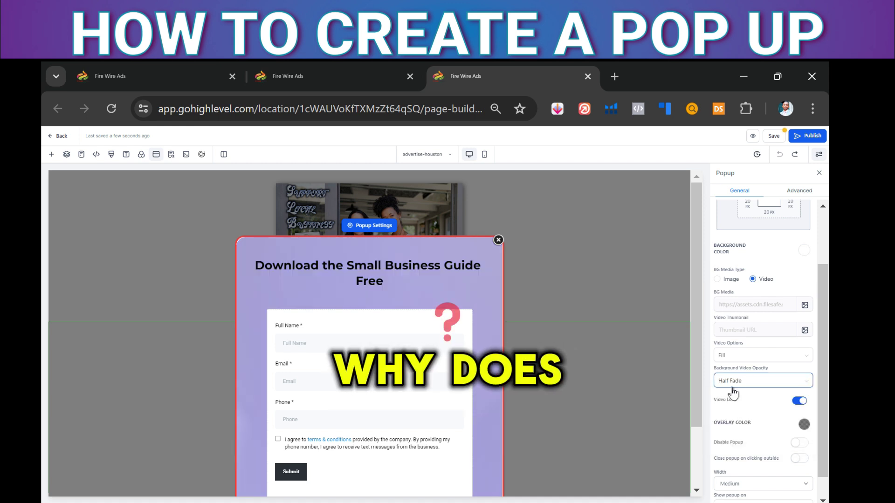
click(736, 411)
scroll(730, 424, down, 1)
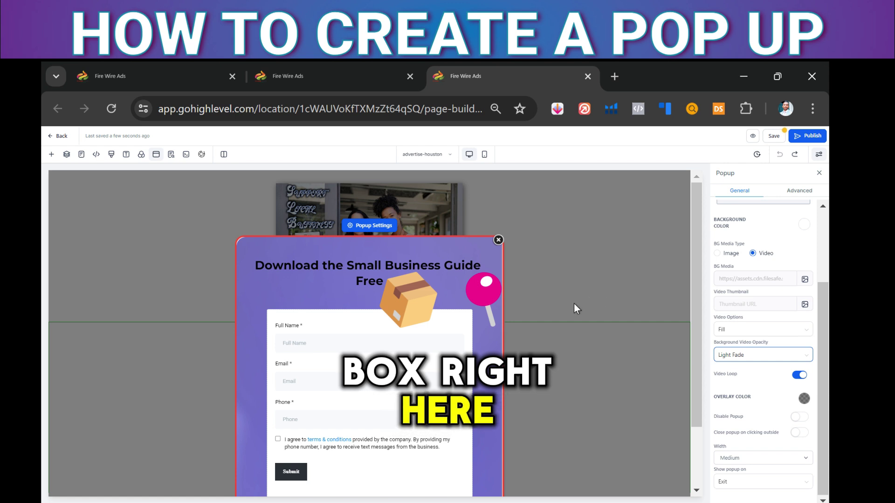
Enable 'Close popup on clicking outside' and set the popup width to Full Page
click(799, 432)
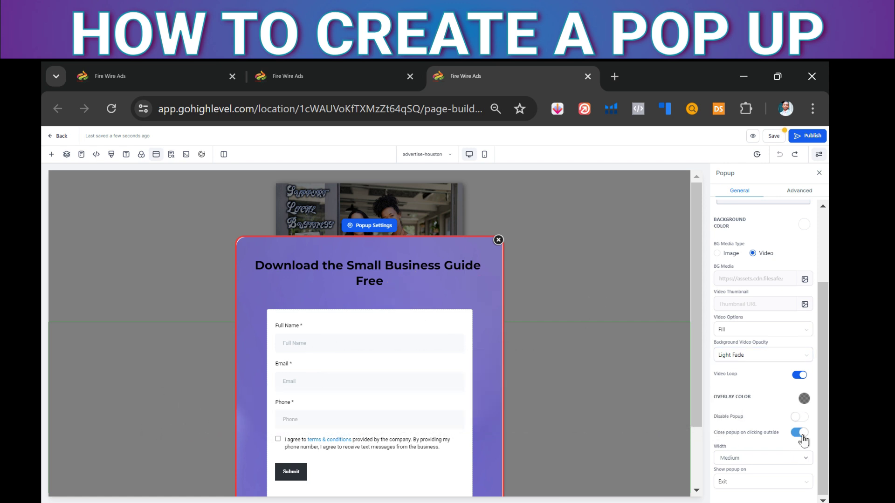
click(746, 461)
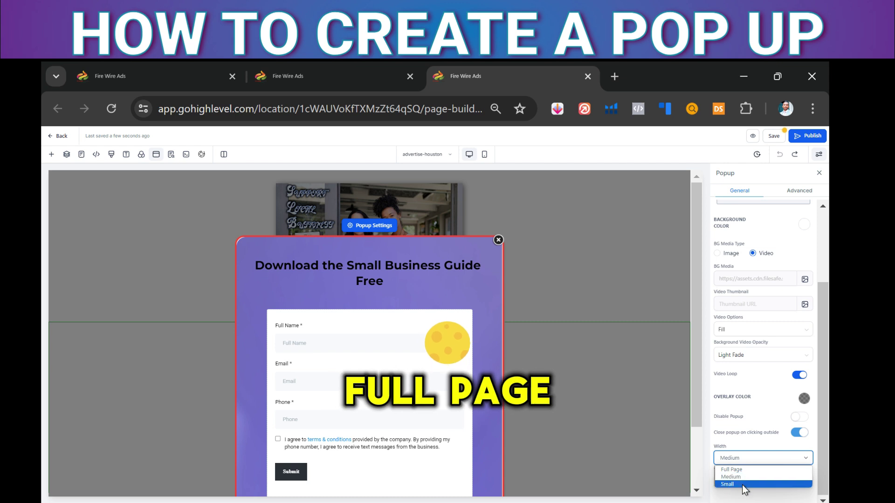
click(741, 470)
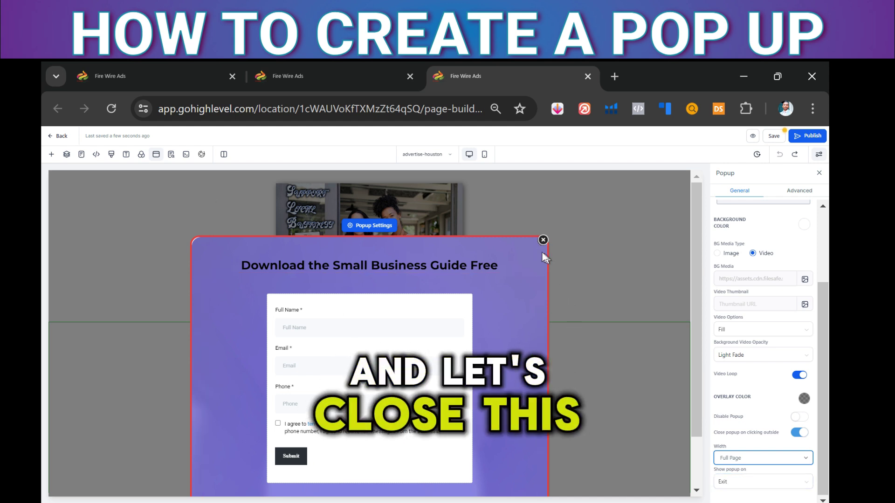
Publish the popup changes and close the popup editor to return to the page layout
click(776, 138)
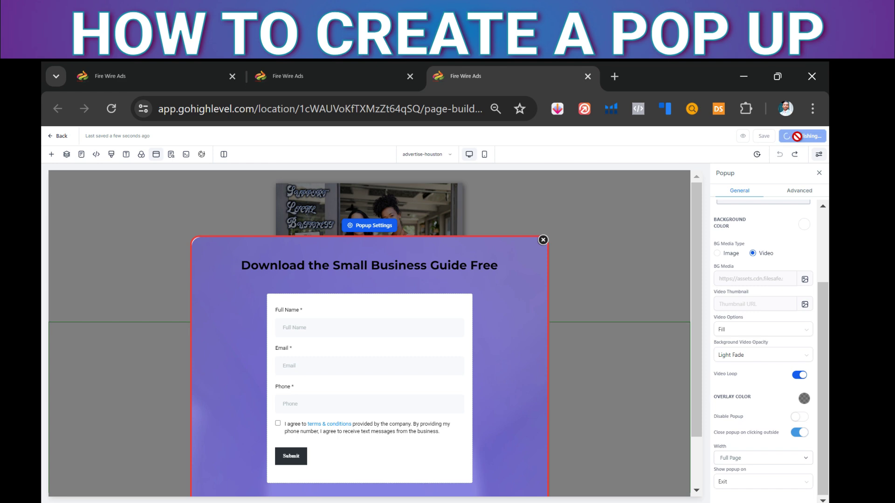
click(544, 240)
click(543, 243)
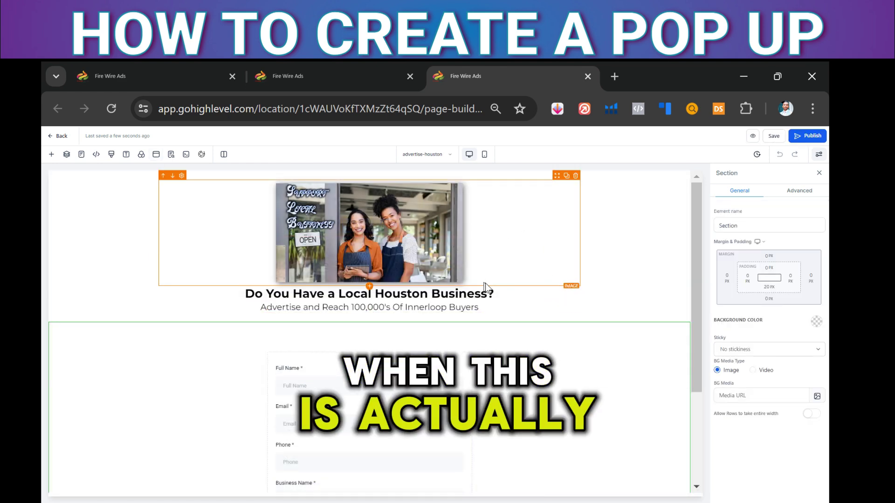
click(290, 77)
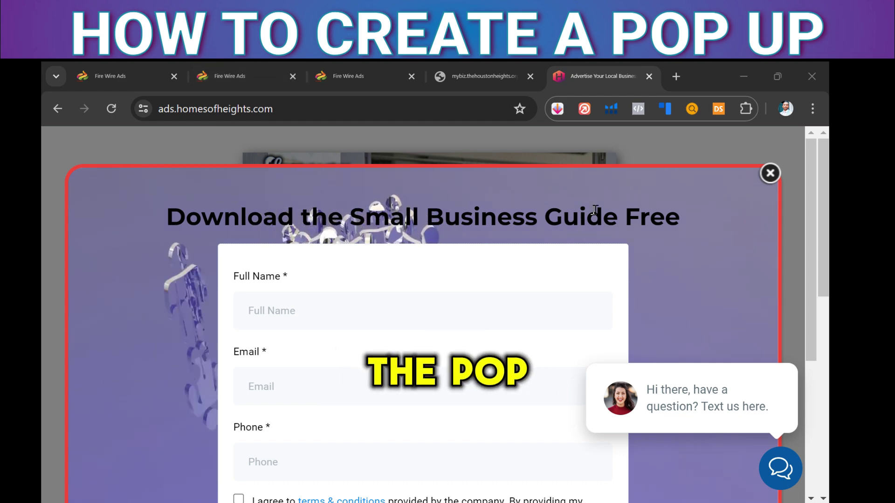
On the live site, review the full-page popup and tick its terms & conditions consent box
scroll(804, 258, down, 3)
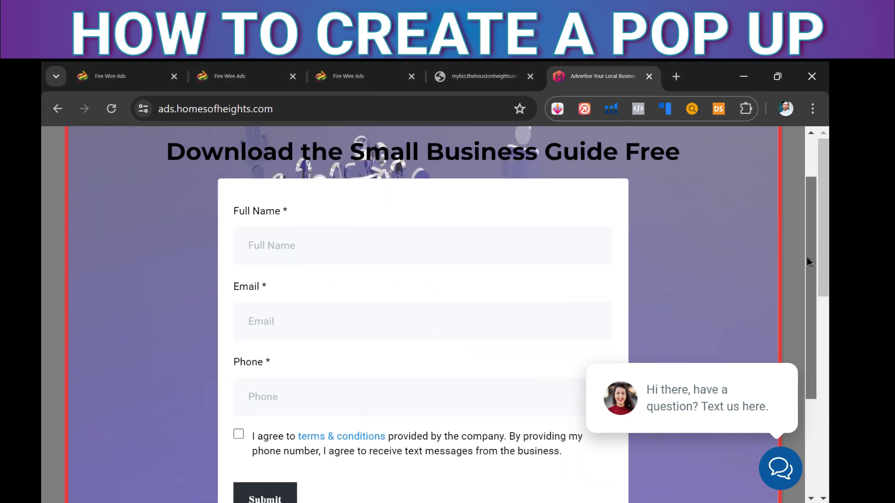
scroll(802, 280, up, 1)
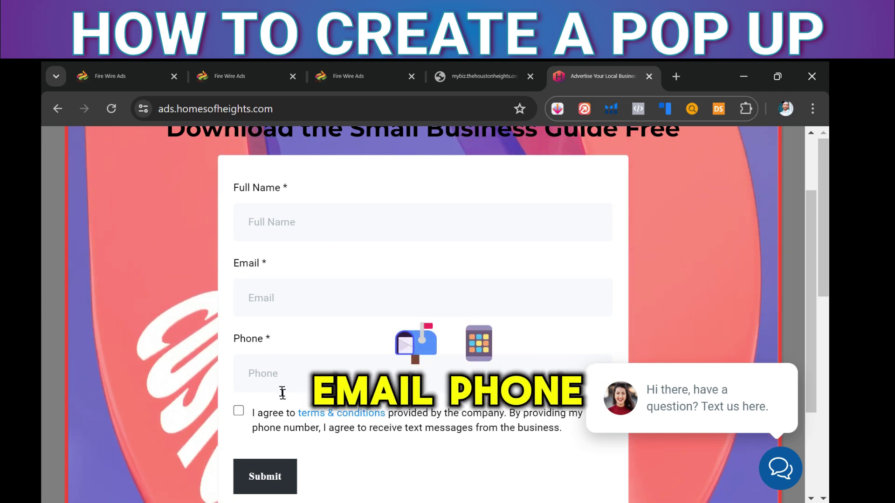
click(237, 413)
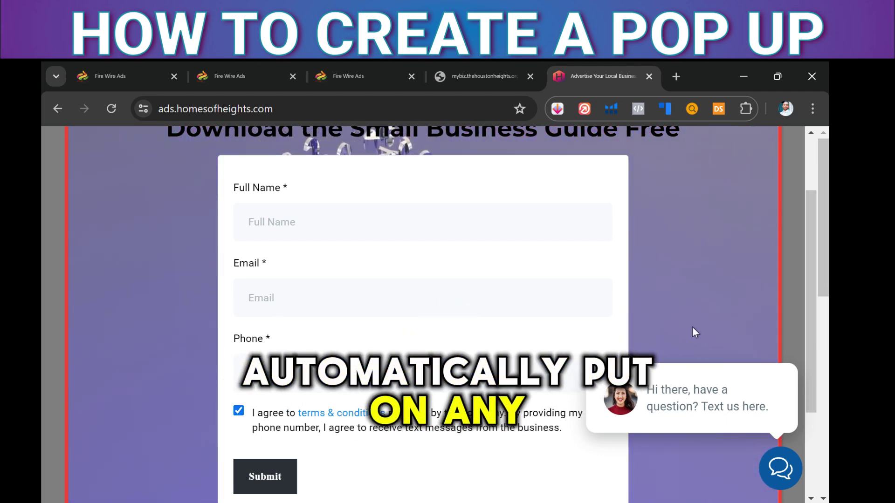
mouse_move(784, 398)
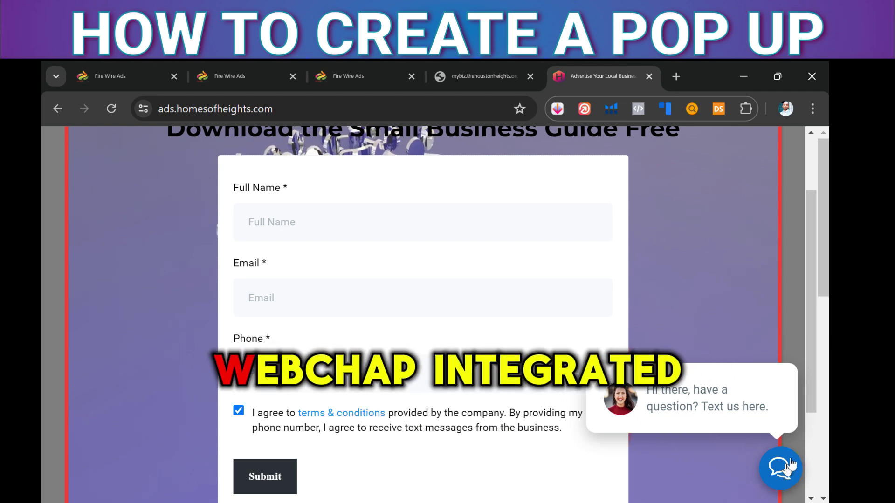
drag(811, 340, 812, 377)
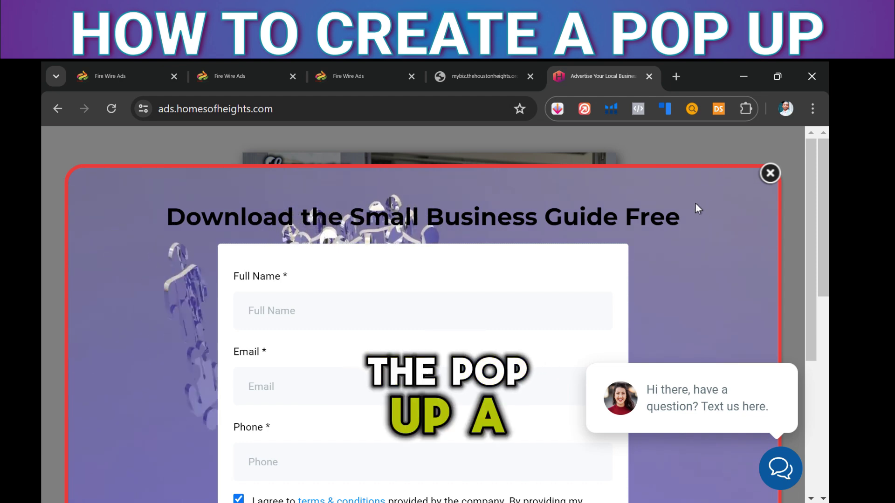
Zoom the browser out to 80% and beyond so the whole popup fits on screen
click(812, 108)
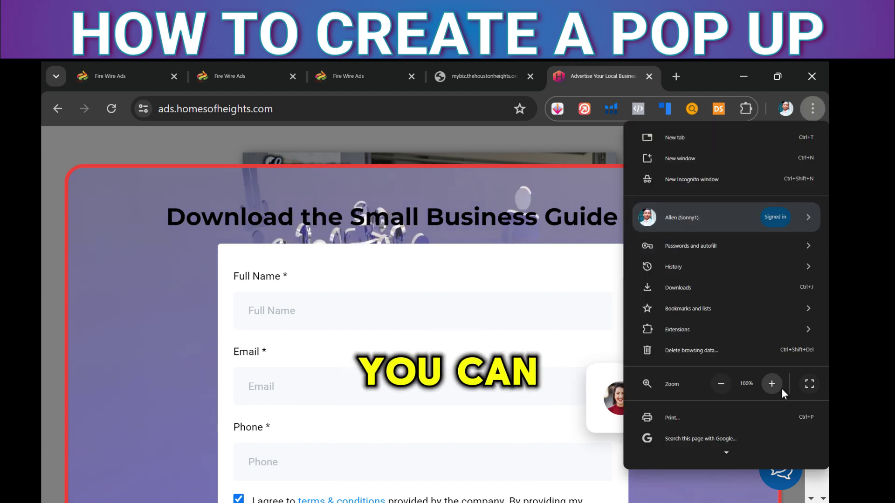
click(721, 384)
click(721, 384)
click(727, 389)
click(727, 390)
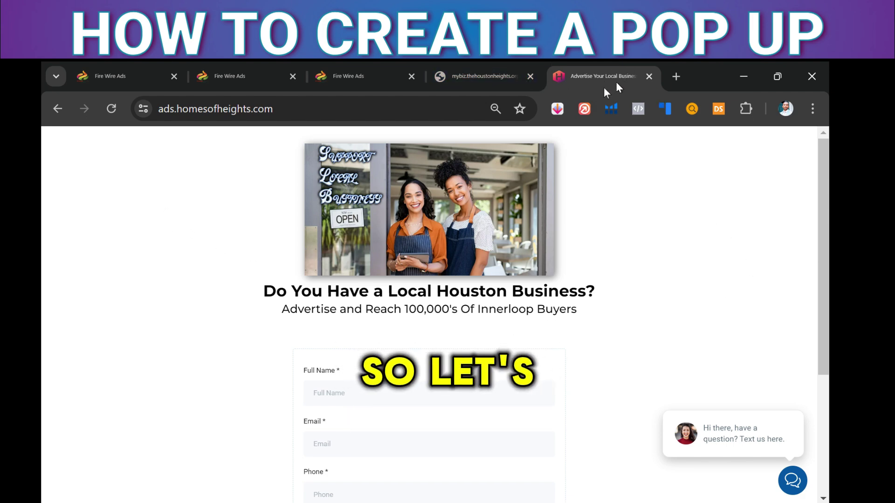
Reload the live page and trigger the exit-intent popup by heading toward the tab bar
click(111, 111)
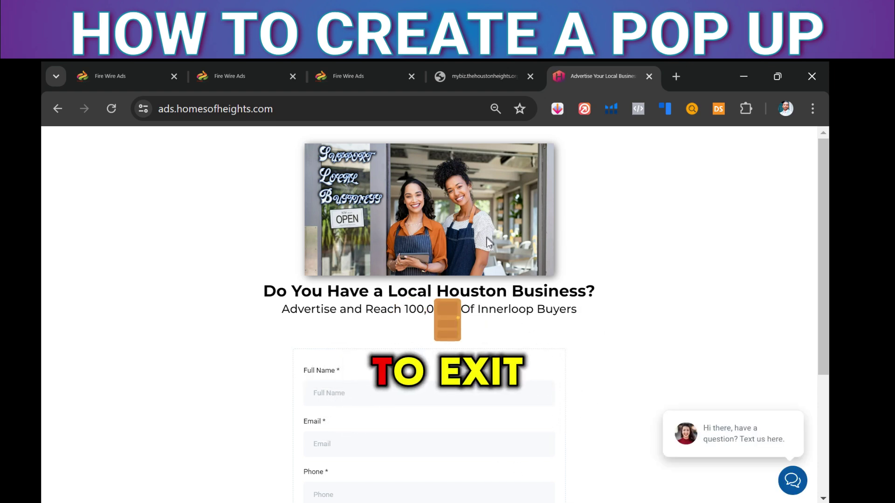
mouse_move(468, 84)
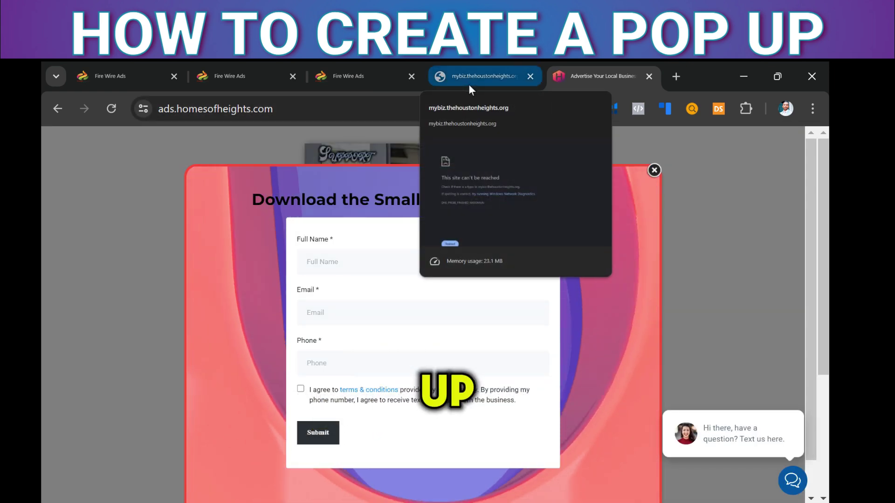